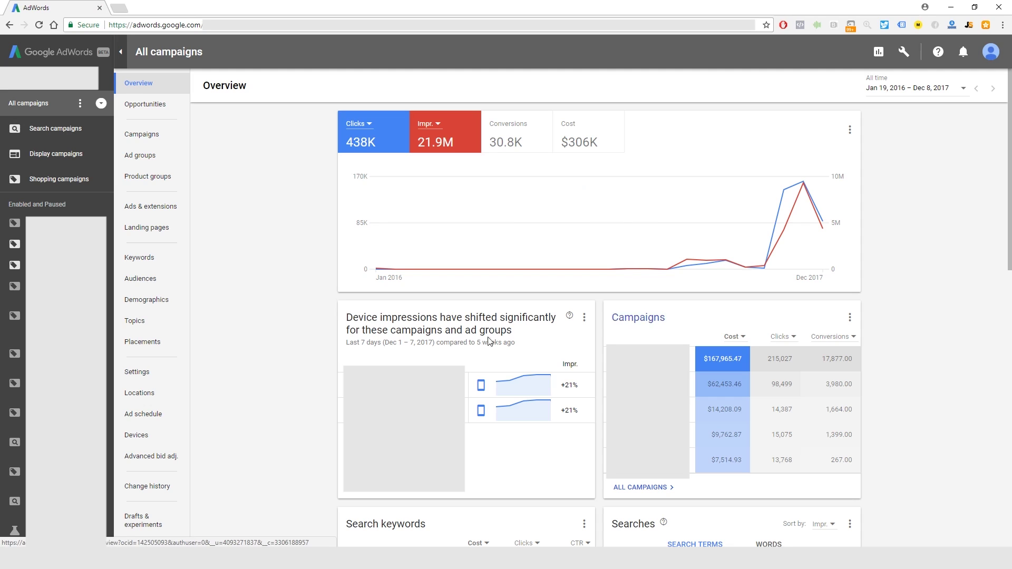
Step: Open the products list of the All Products NEW campaign among the Shopping campaigns
left_click(47, 186)
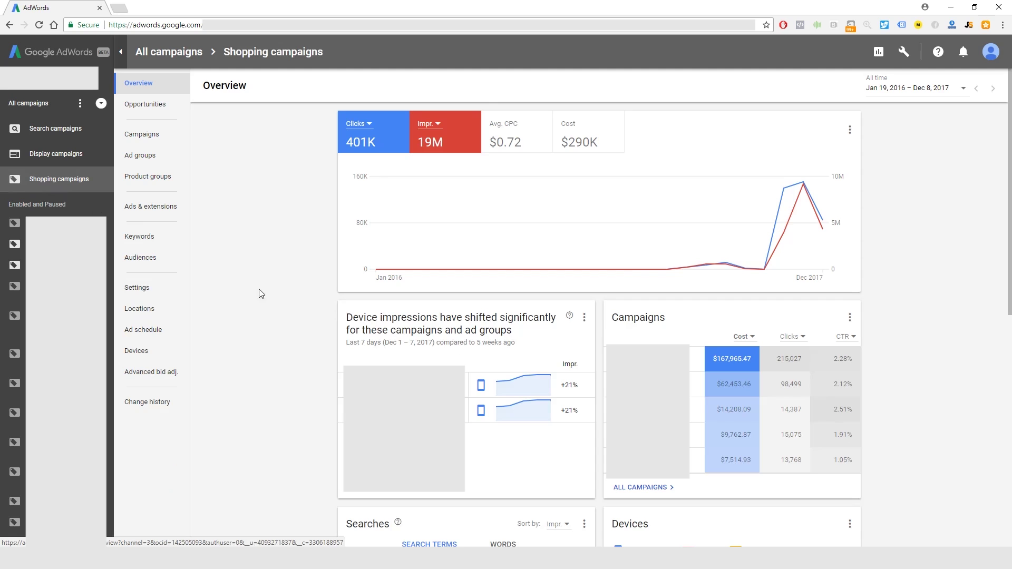
left_click(141, 133)
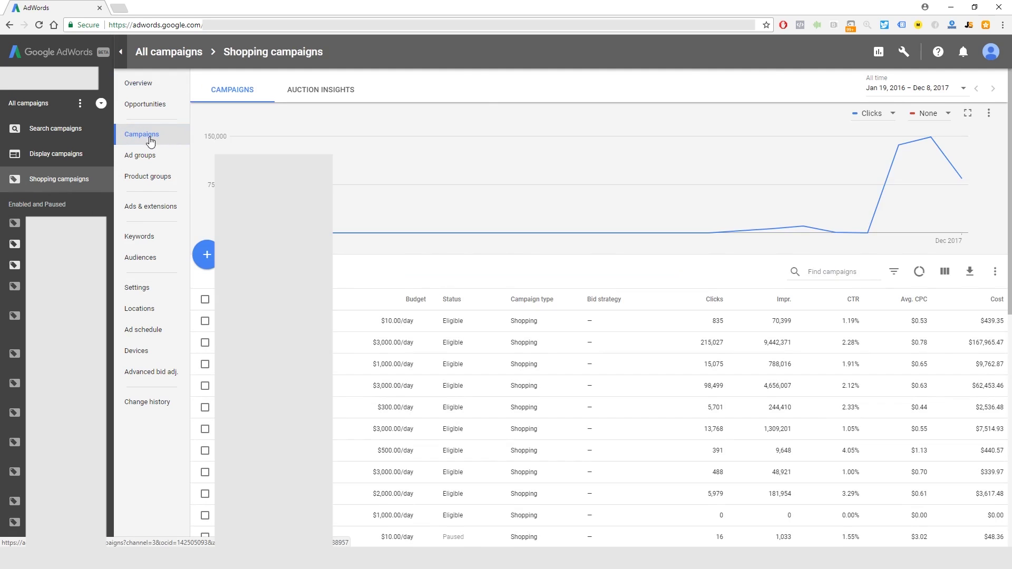
scroll(483, 446, "down", 2)
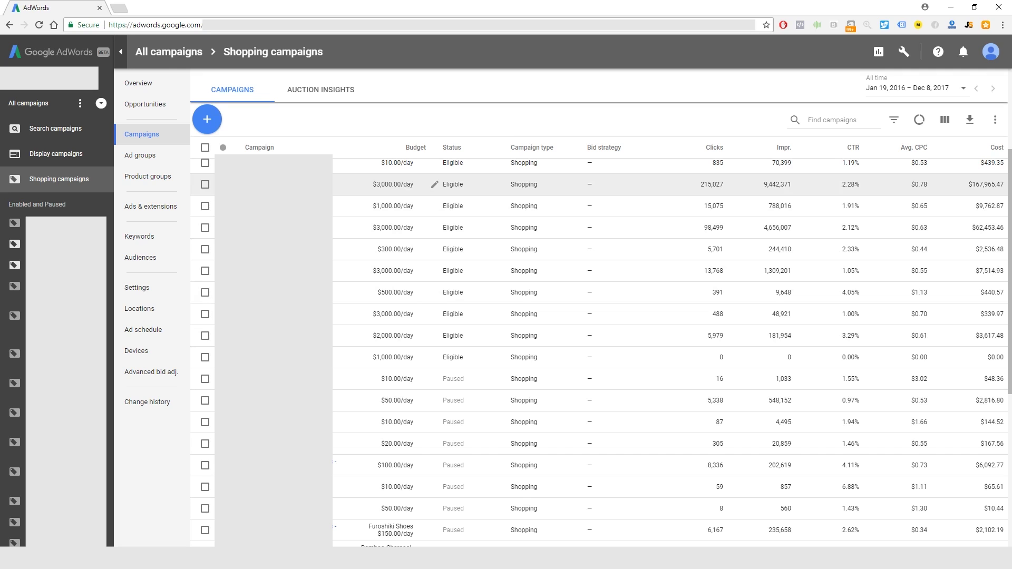
left_click(253, 184)
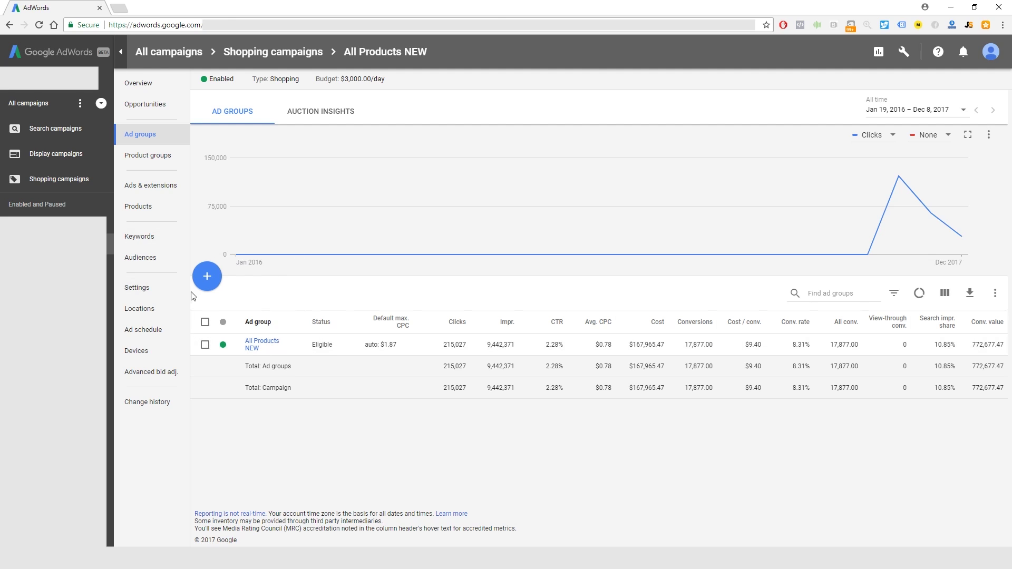
left_click(168, 204)
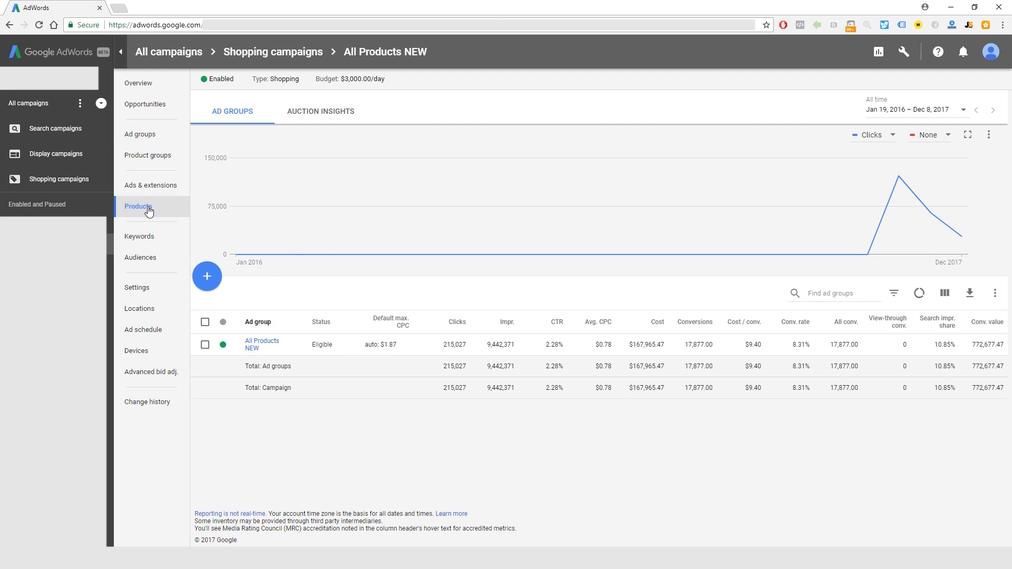
Step: Sort the campaign's products by conversions, highest first, and look through the products with fewer conversions
scroll(612, 435, "down", 2)
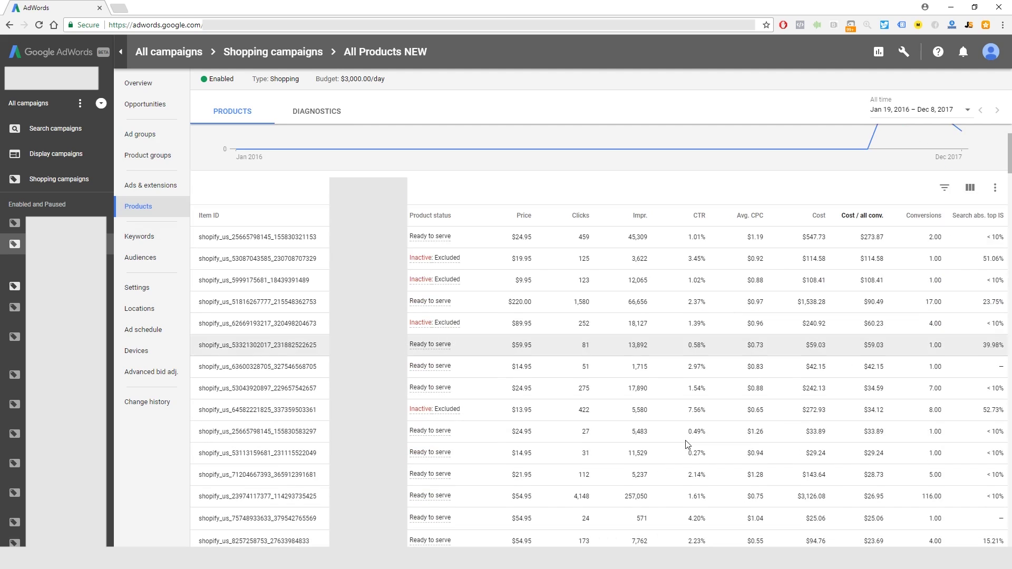
left_click(915, 218)
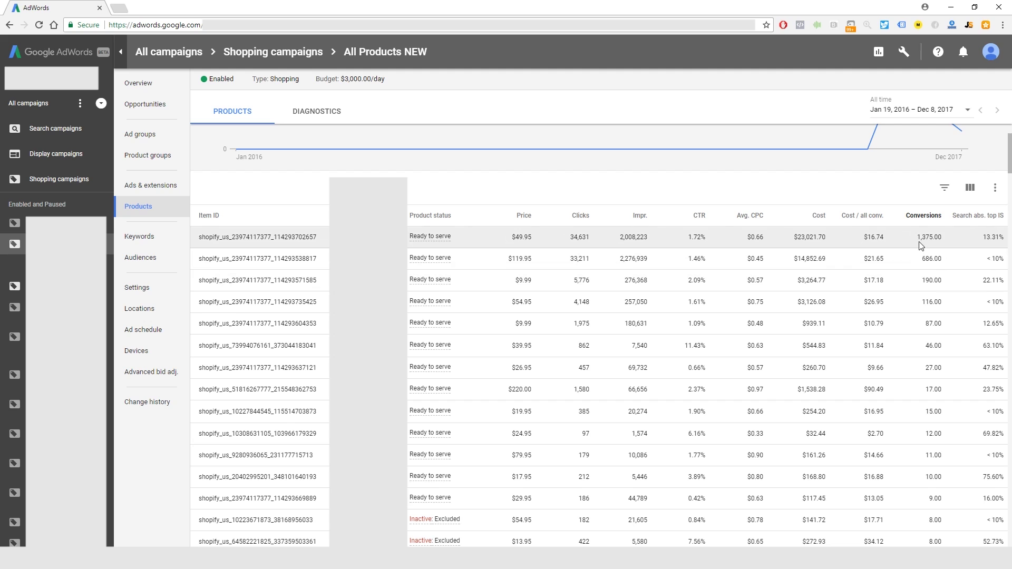
scroll(906, 290, "down", 4)
scroll(892, 327, "down", 1)
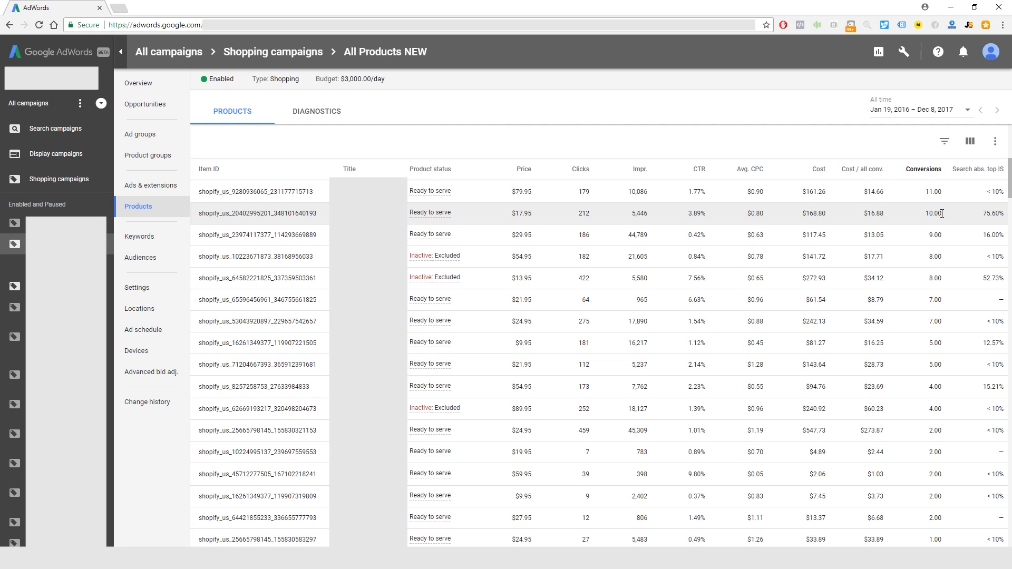
scroll(903, 294, "down", 2)
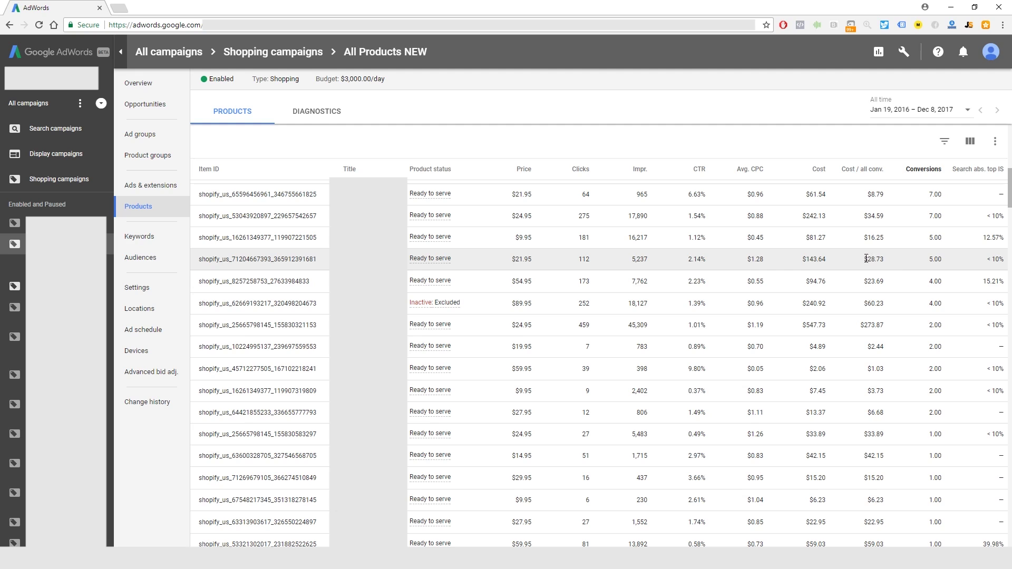
left_click_drag(862, 258, 882, 258)
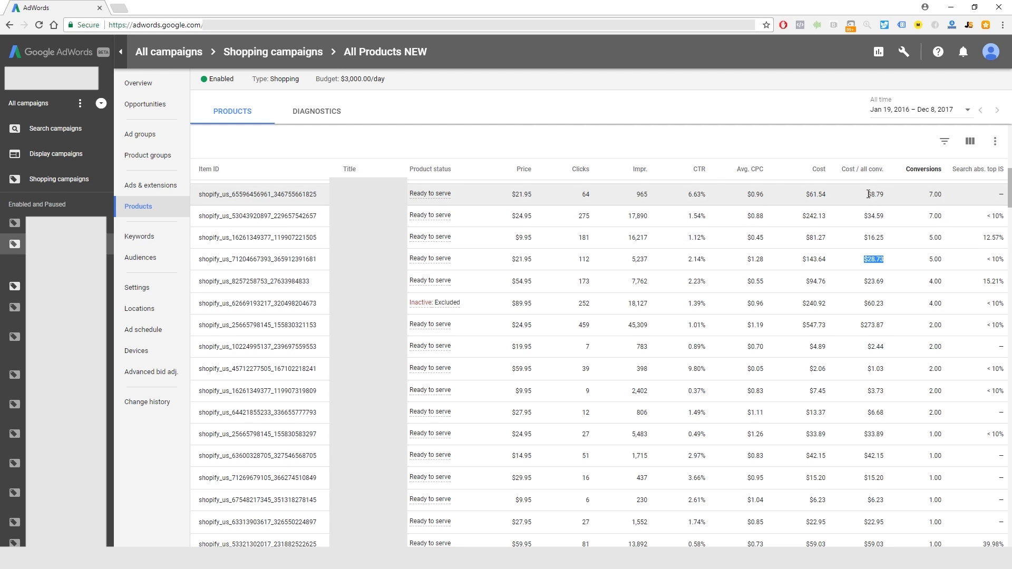
left_click_drag(867, 195, 883, 195)
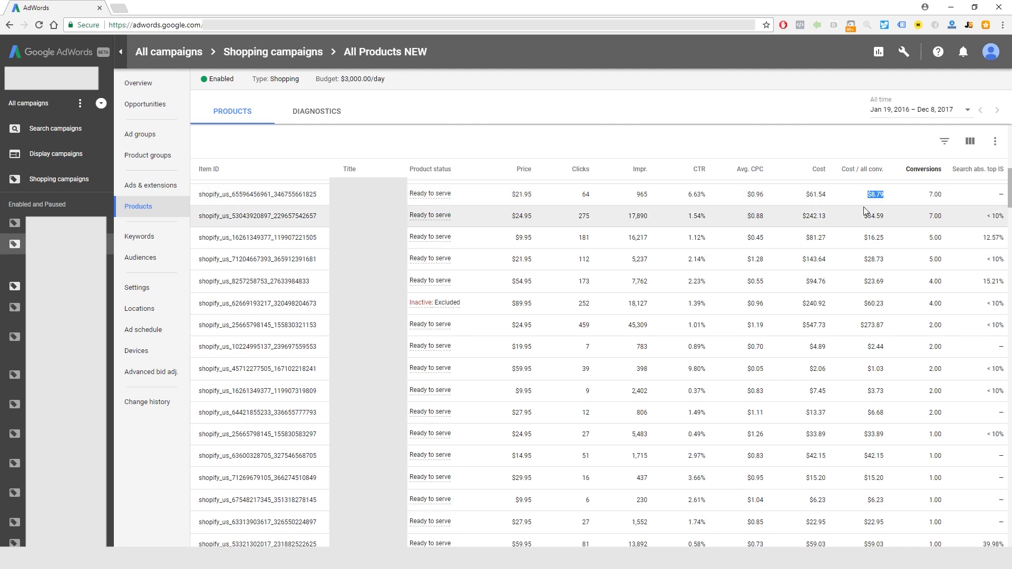
scroll(864, 206, "up", 1)
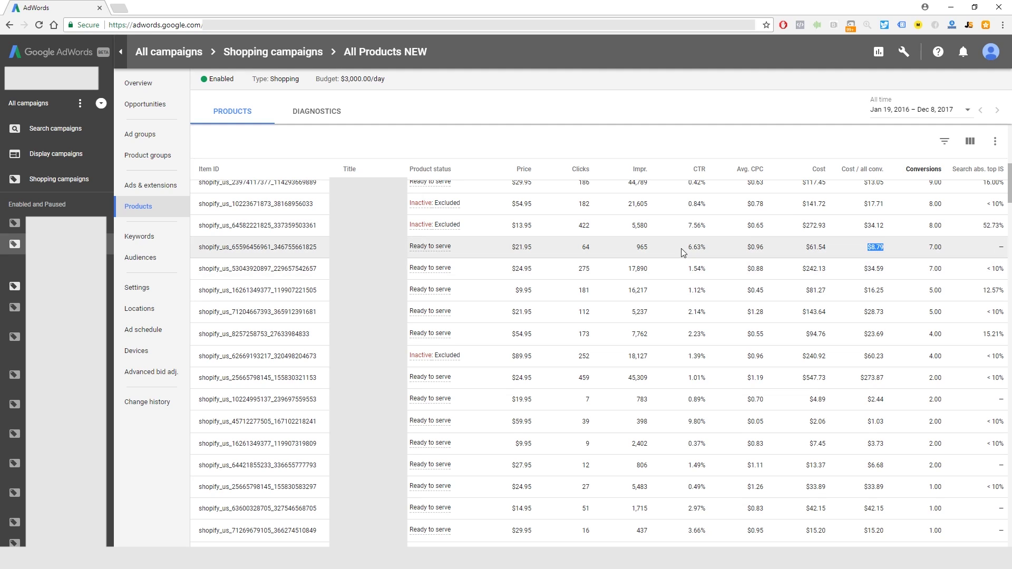
left_click_drag(687, 247, 710, 254)
left_click_drag(868, 248, 886, 248)
left_click(932, 248)
double_click(931, 247)
left_click(321, 247)
left_click_drag(321, 246, 196, 248)
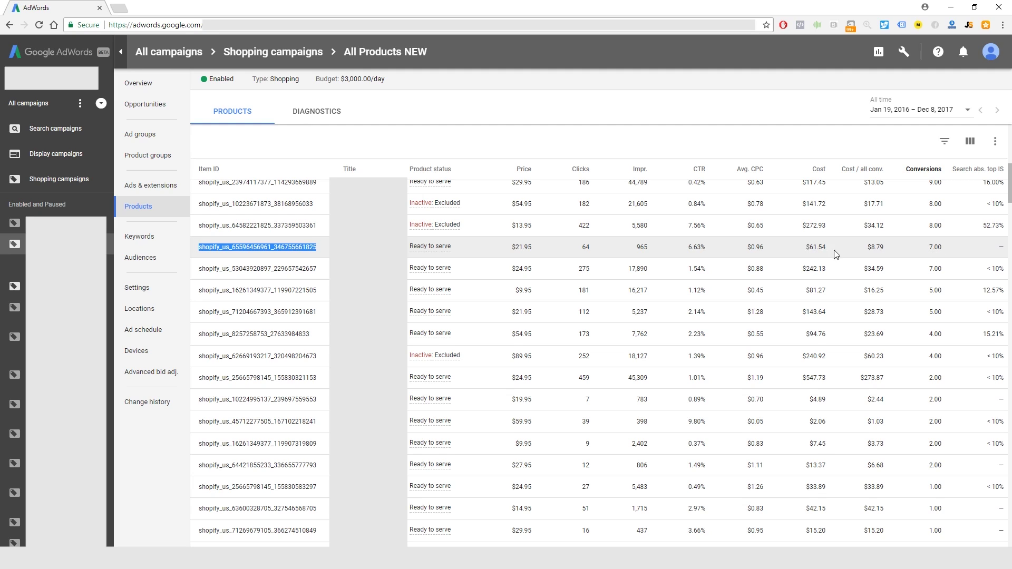
double_click(885, 244)
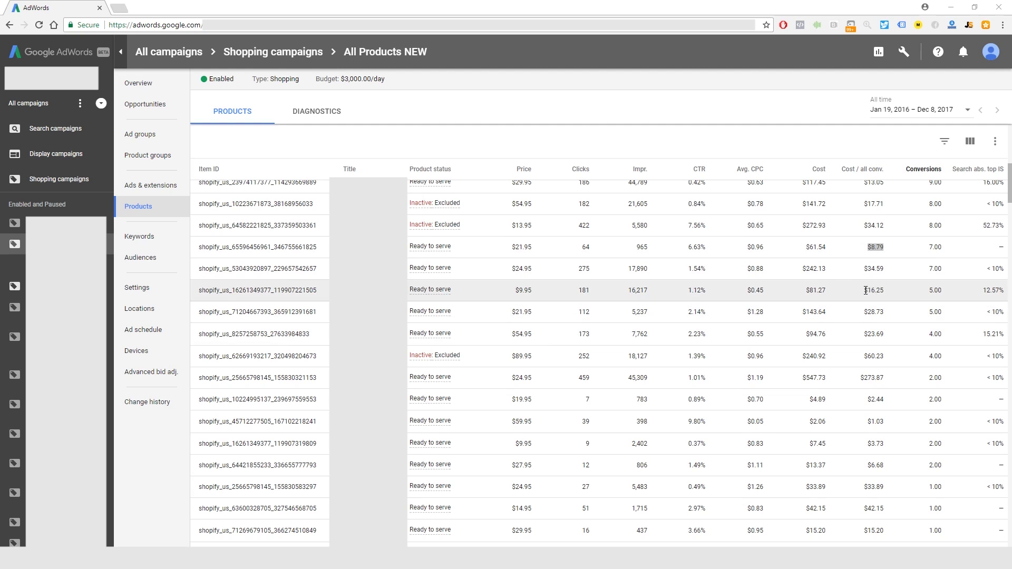
left_click_drag(863, 292, 885, 297)
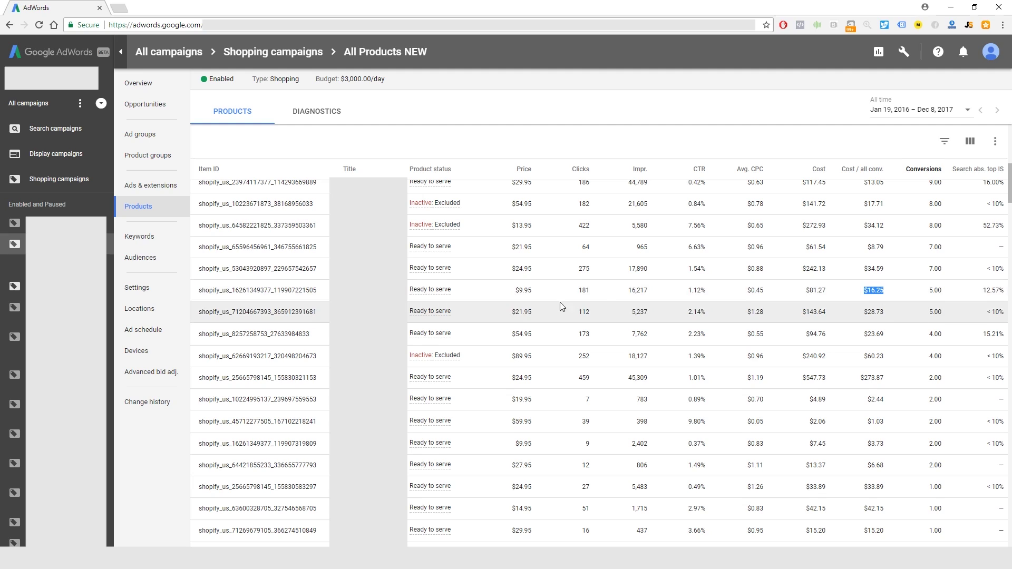
left_click(873, 290)
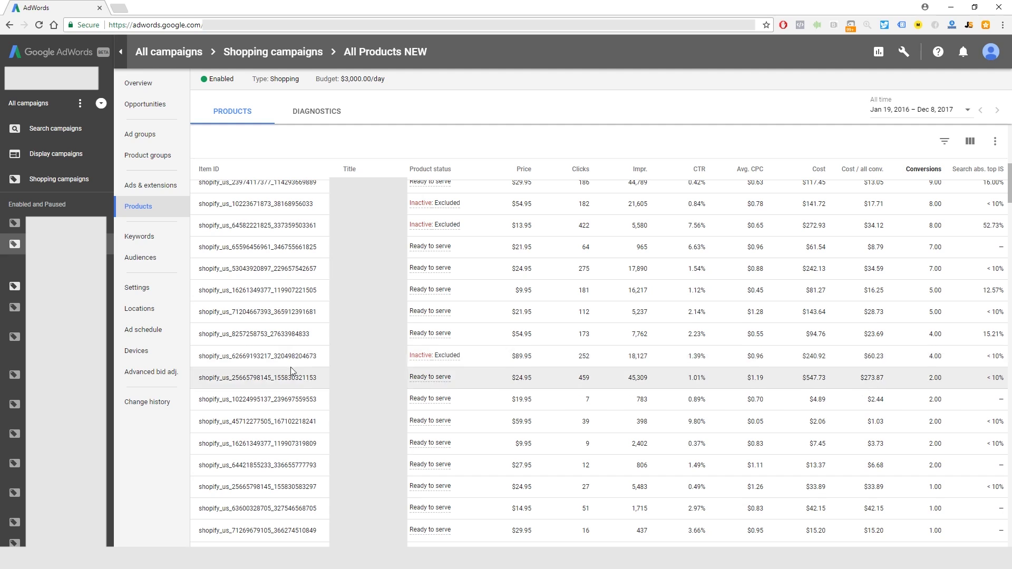
mouse_move(431, 338)
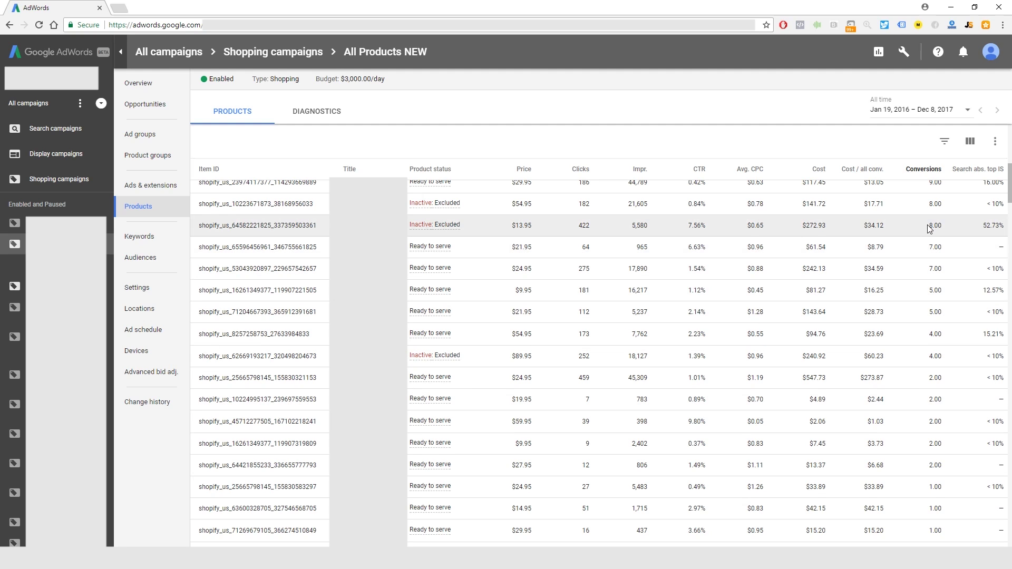
scroll(877, 212, "up", 1)
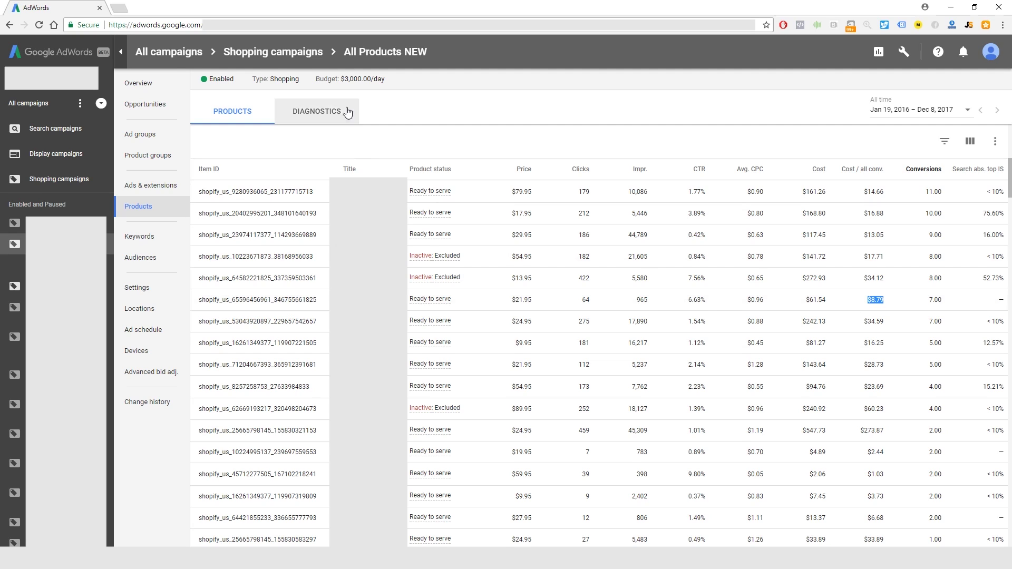
Step: Start a new Shopping campaign from the all-campaigns list, with the preset merchant account and United States as country of sale
left_click(179, 51)
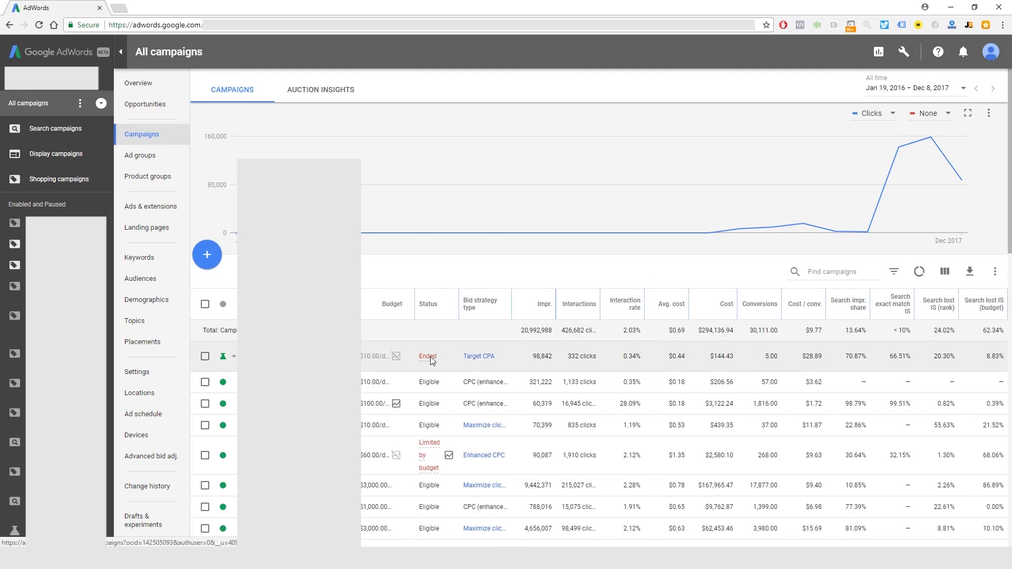
scroll(216, 348, "down", 3)
left_click(207, 119)
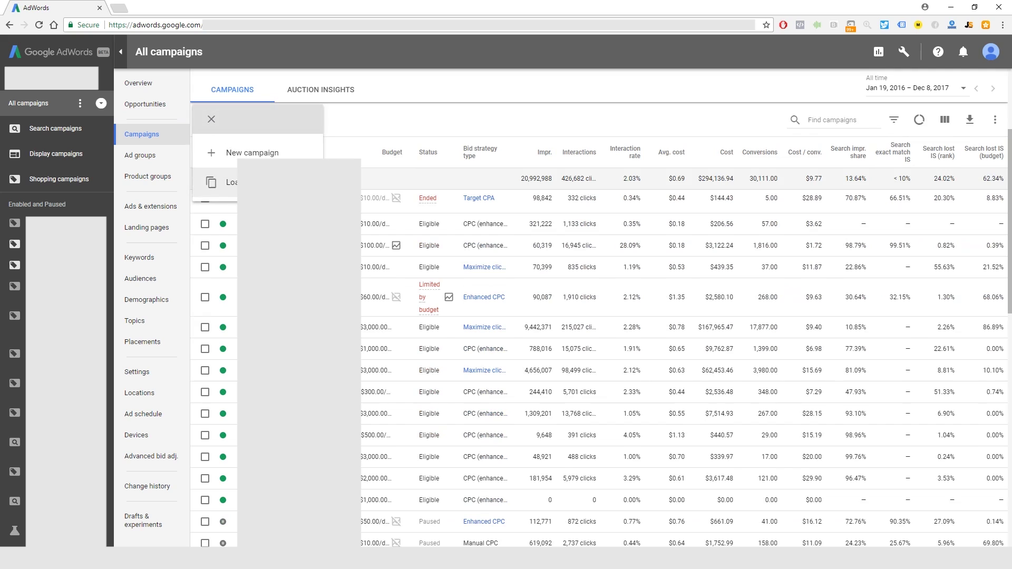
left_click(248, 140)
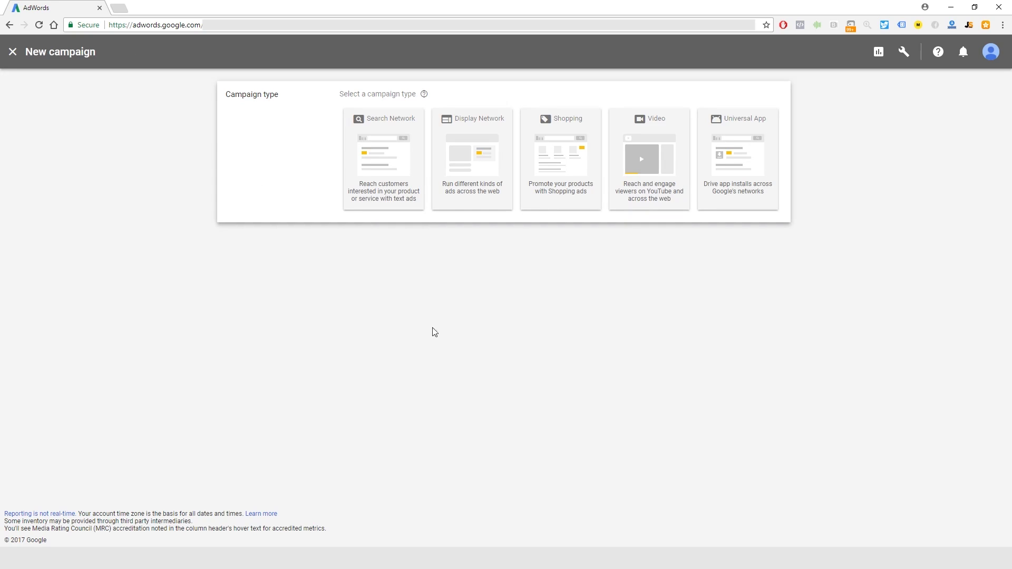
left_click(554, 176)
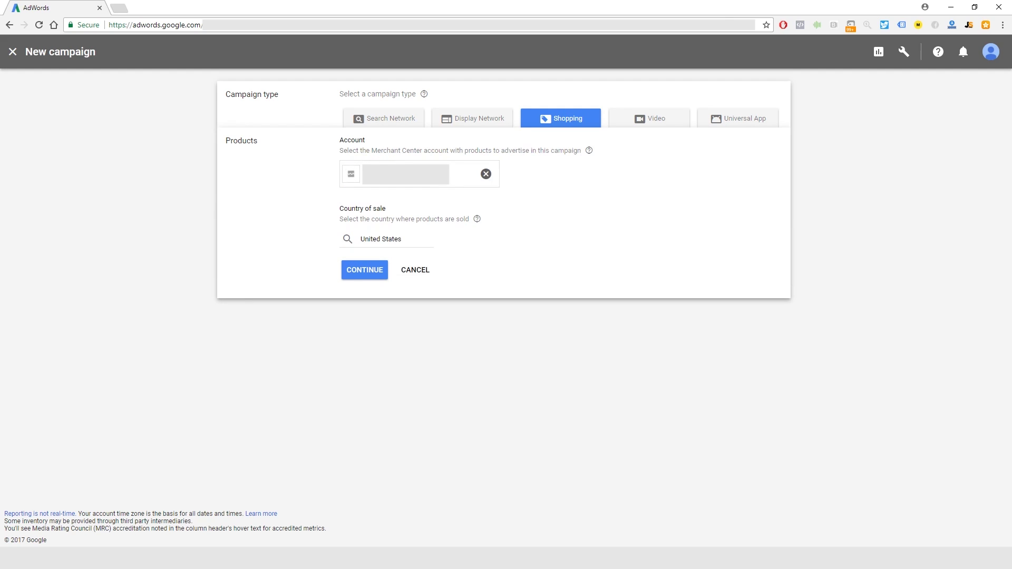
left_click(371, 282)
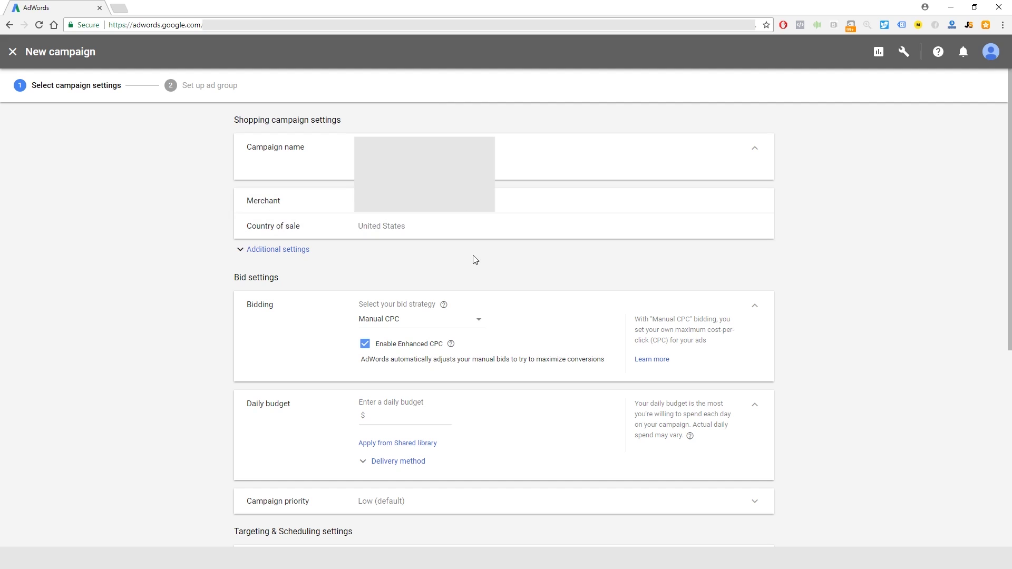
left_click(287, 251)
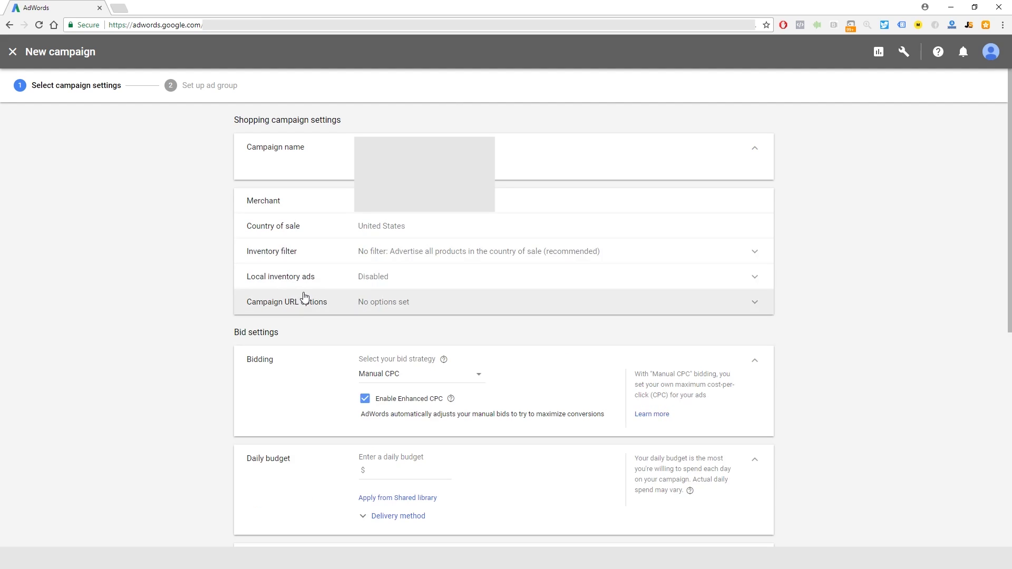
left_click(327, 254)
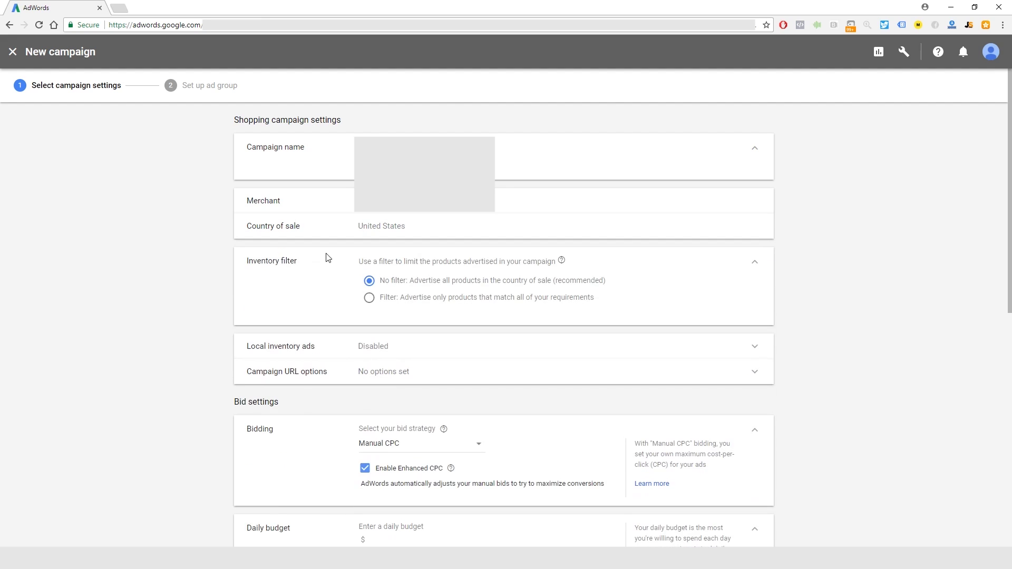
left_click(369, 298)
left_click(426, 327)
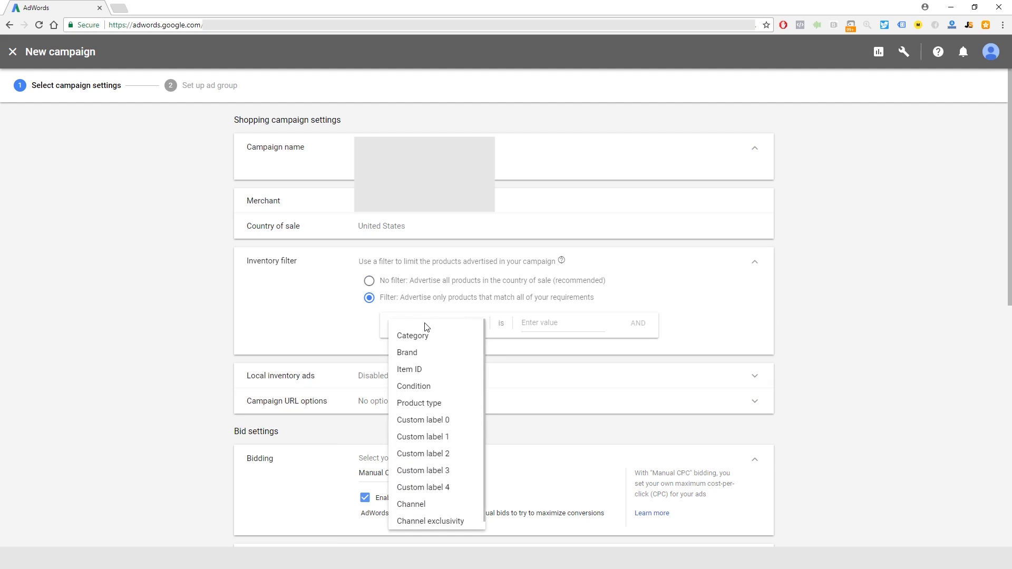
left_click(416, 373)
left_click(544, 324)
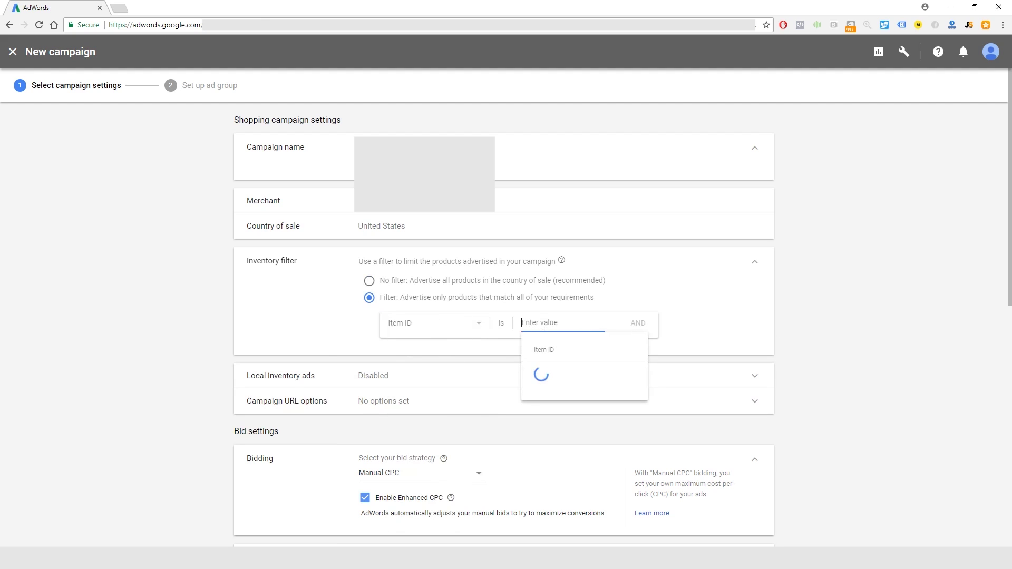
key("ctrl+v")
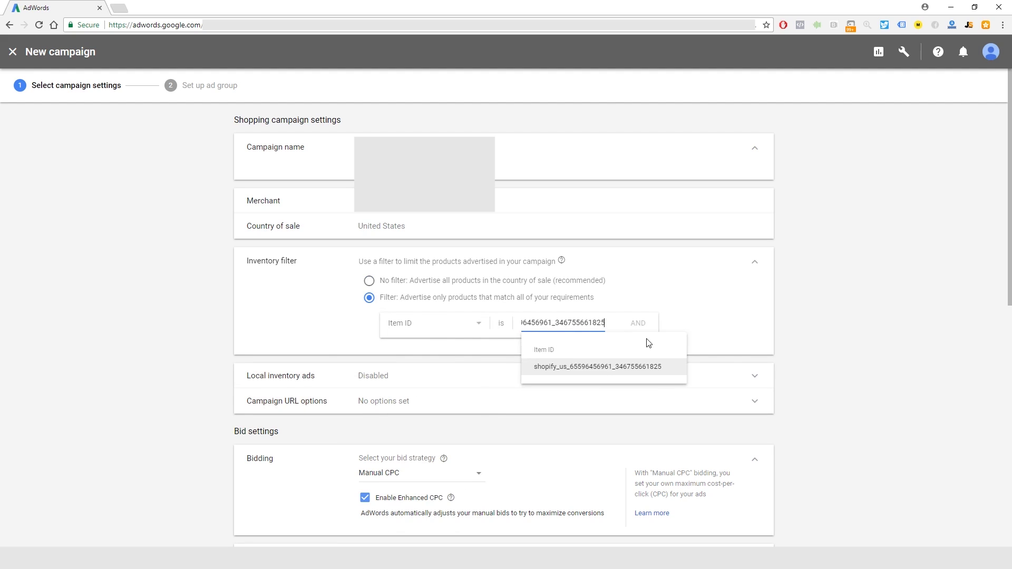
left_click(662, 367)
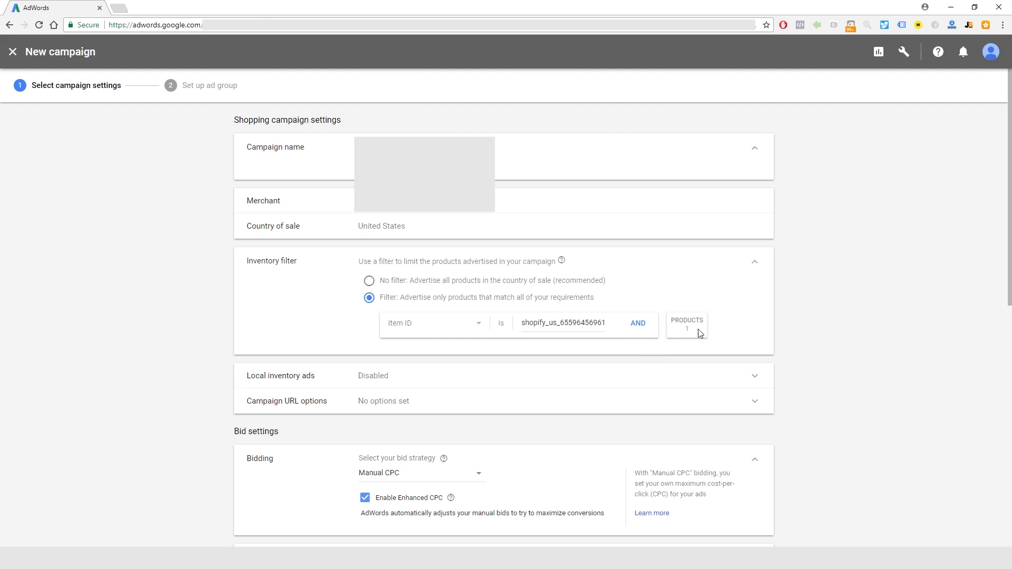
Step: Set the campaign's bid strategy to Maximize clicks, leaving the optional maximum CPC bid limit empty
scroll(497, 406, "down", 2)
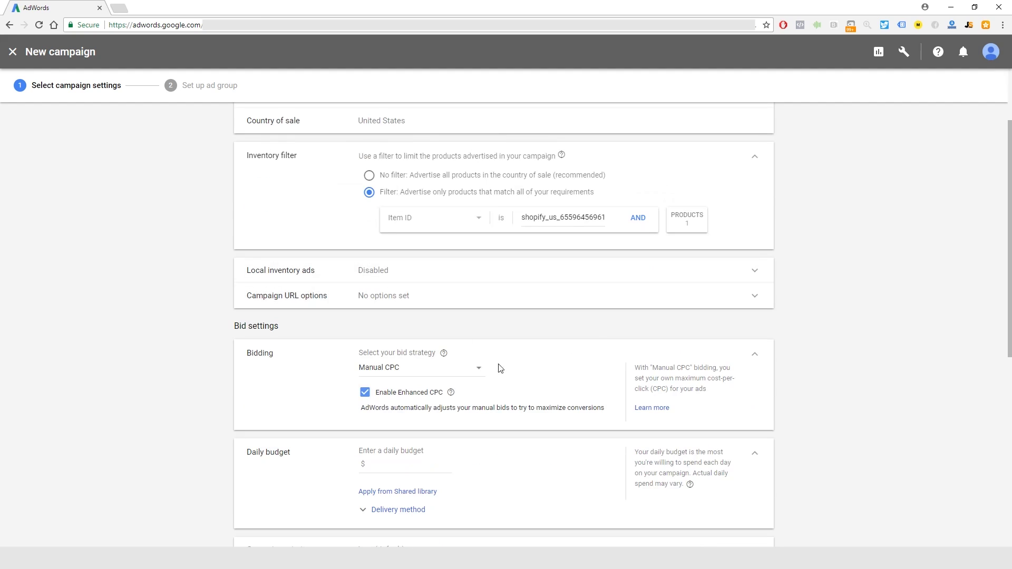
left_click(387, 368)
scroll(318, 394, "down", 1)
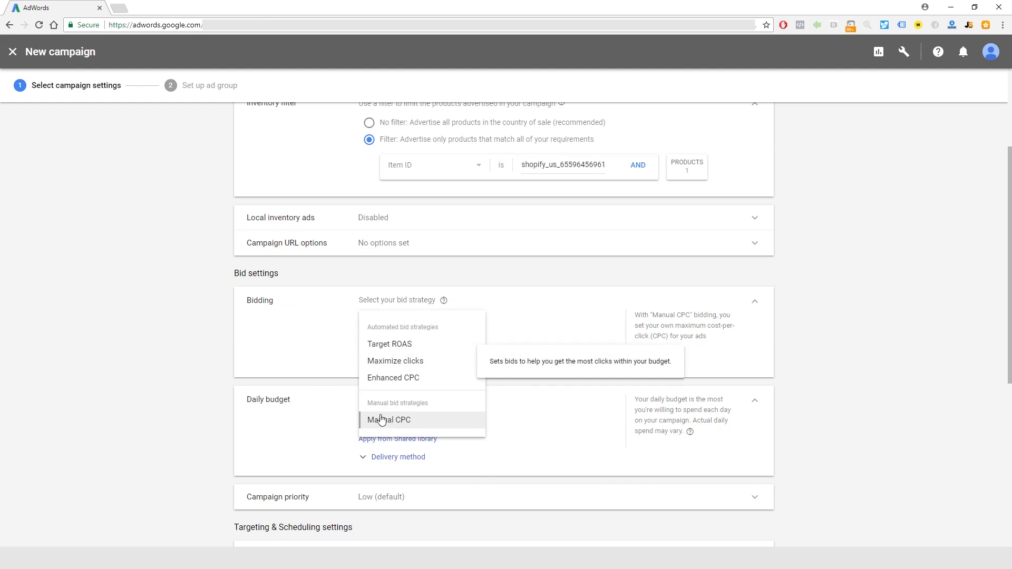
left_click(385, 361)
scroll(306, 358, "down", 2)
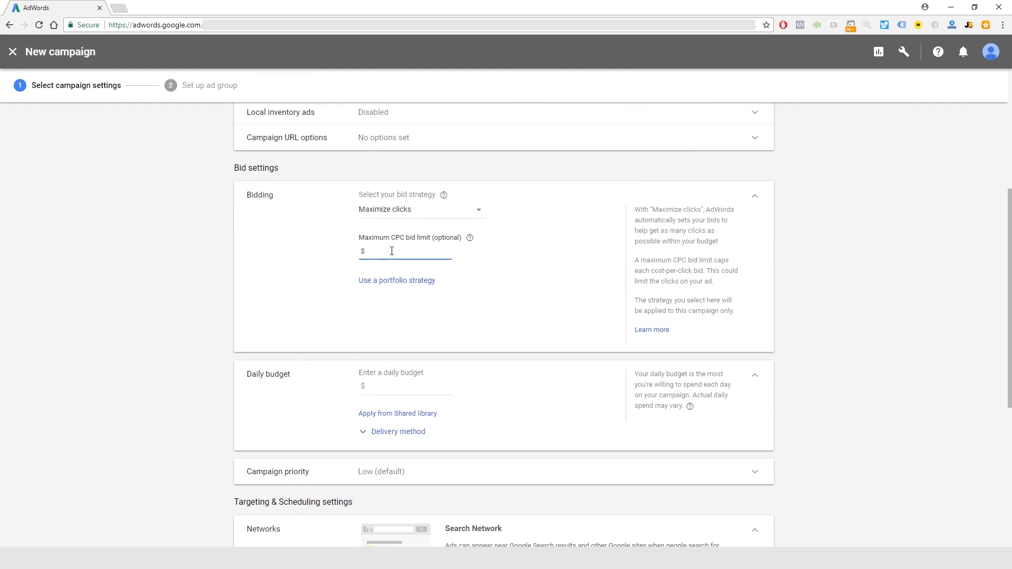
Step: Set the daily budget to $50 and the delivery method to Accelerated
scroll(369, 279, "down", 2)
left_click(405, 280)
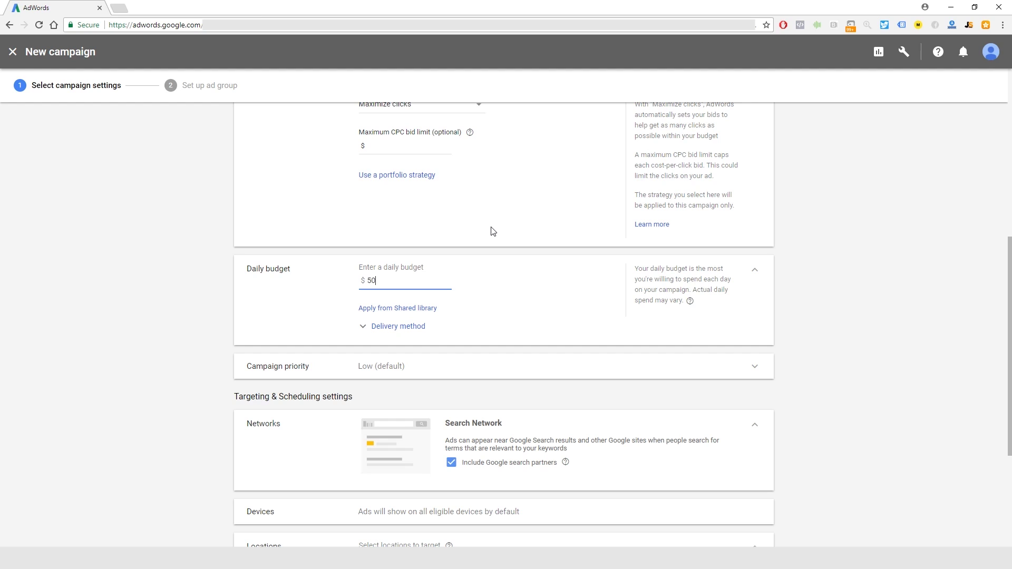
left_click(282, 310)
left_click(398, 328)
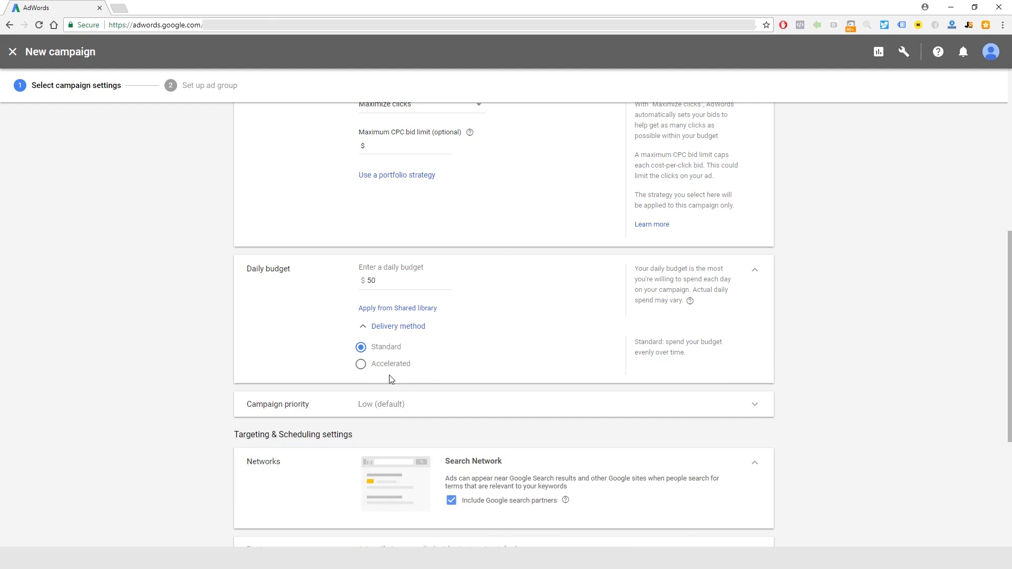
left_click(361, 369)
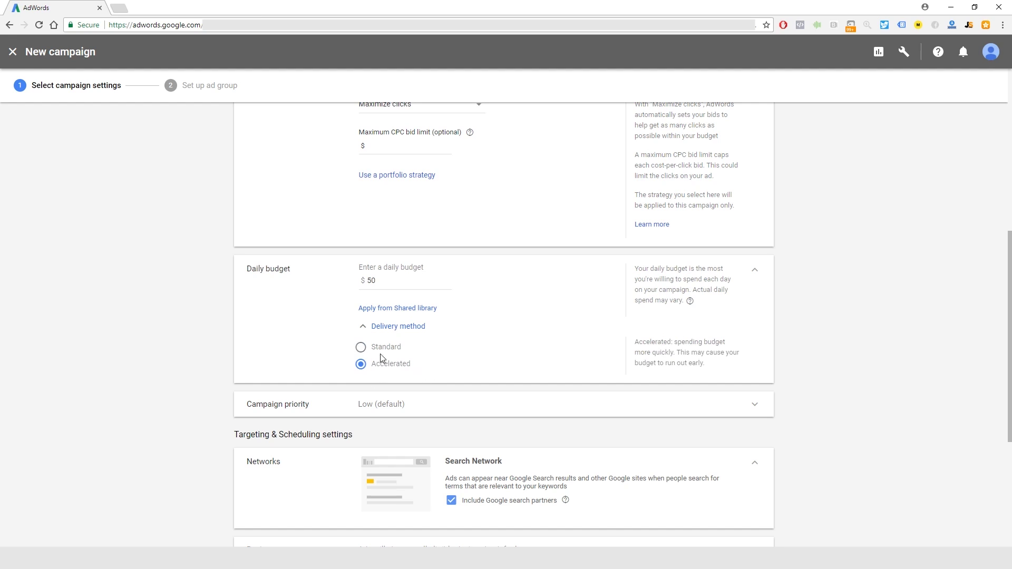
Step: Change the budget's delivery method to Standard and set the campaign priority to High
left_click(360, 349)
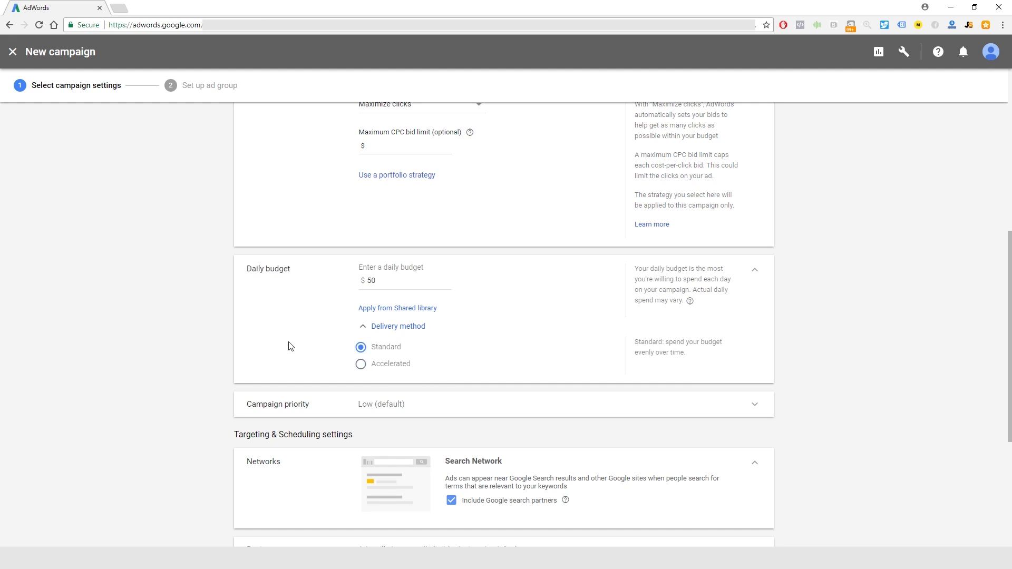
scroll(338, 364, "down", 1)
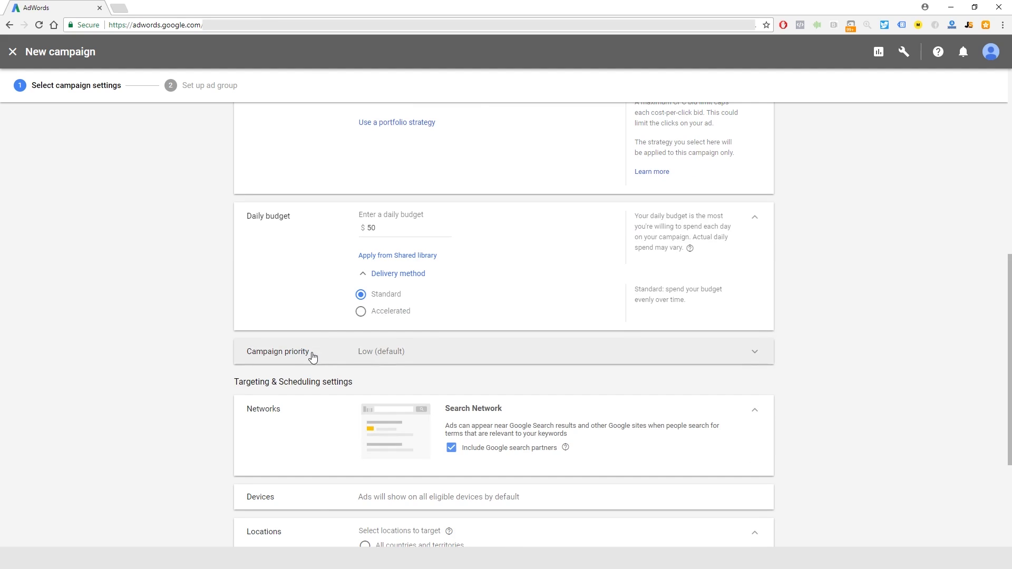
left_click(375, 355)
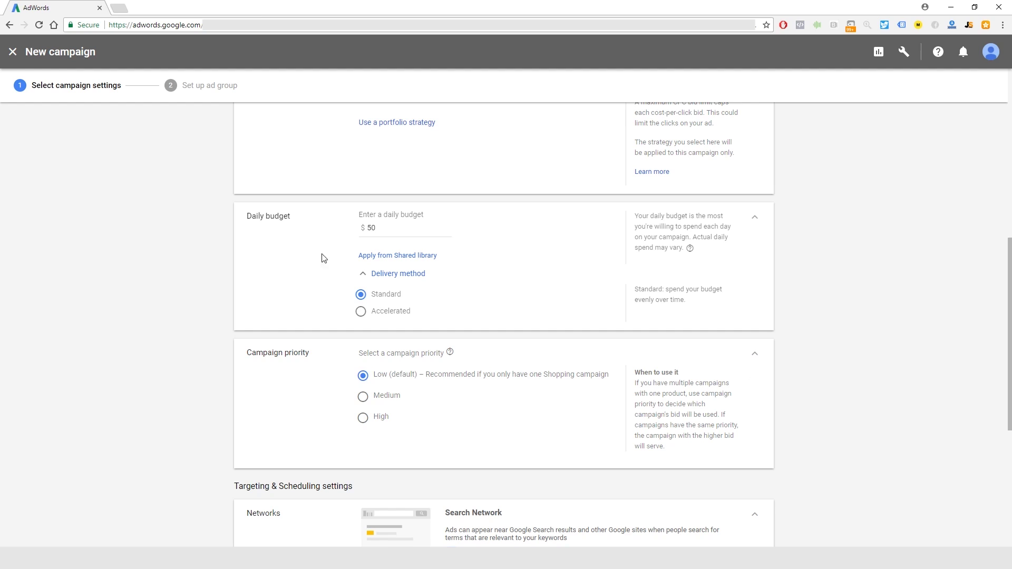
left_click(364, 398)
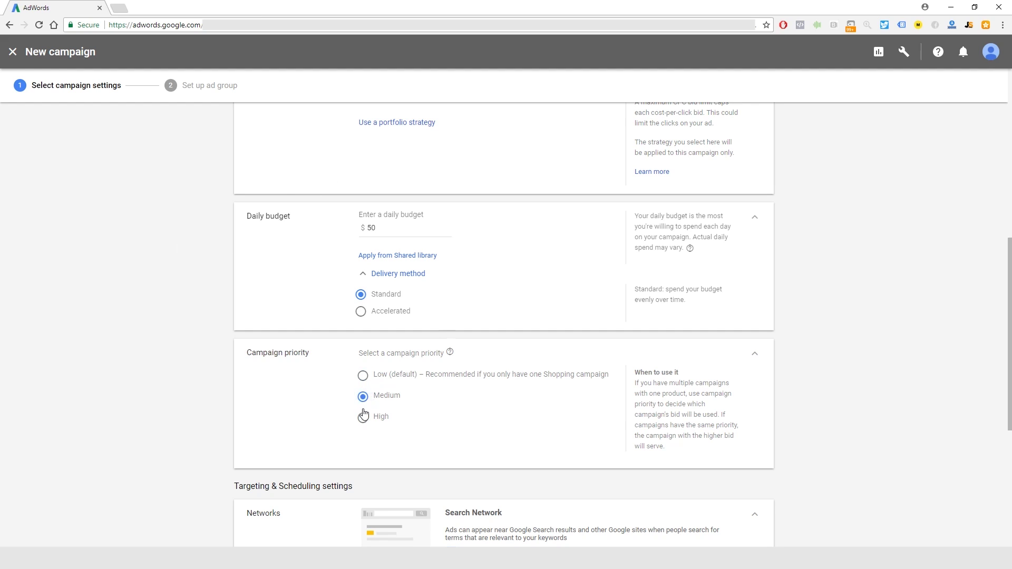
left_click(363, 376)
left_click(362, 418)
left_click(363, 376)
left_click(362, 396)
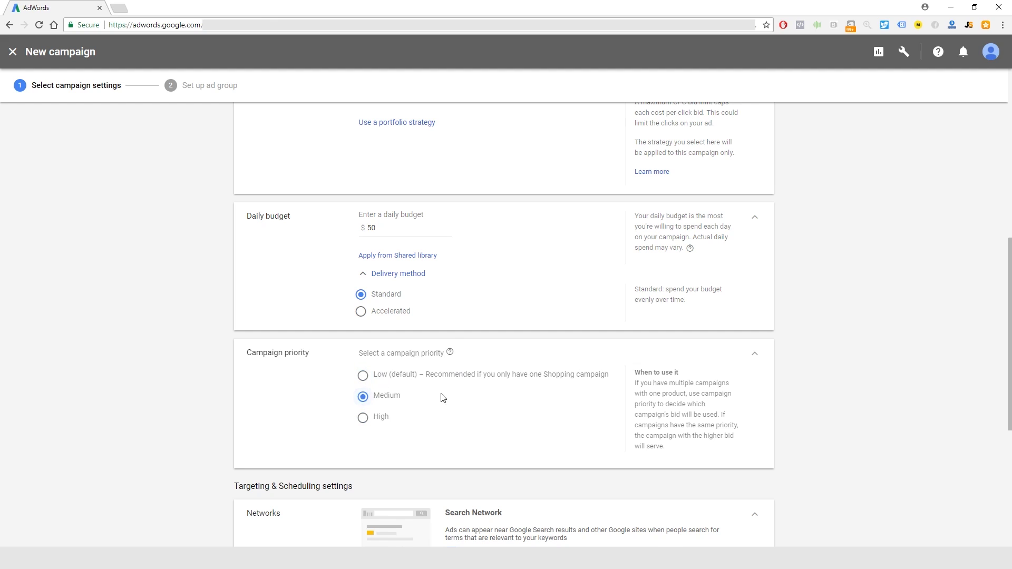
left_click(363, 419)
Step: Save the campaign settings with search partners and United States targeting kept, and create a named Product Shopping ad group
scroll(304, 405, "down", 5)
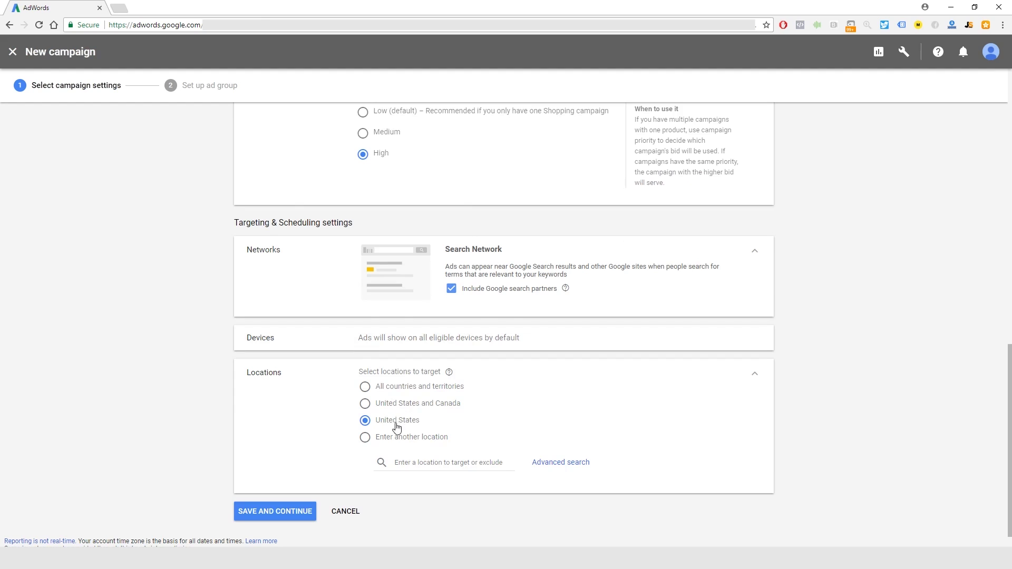
scroll(396, 430, "down", 1)
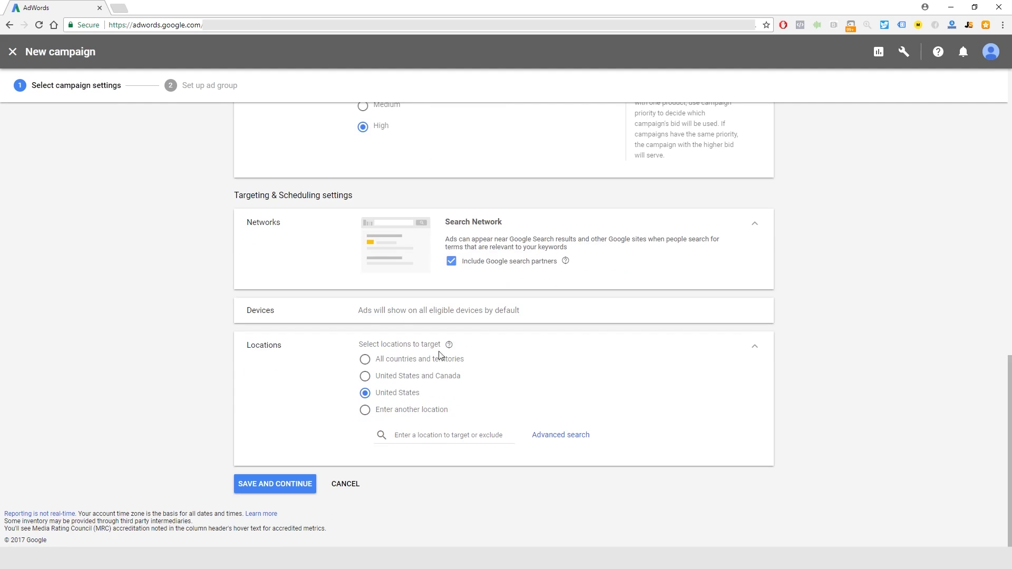
left_click(287, 483)
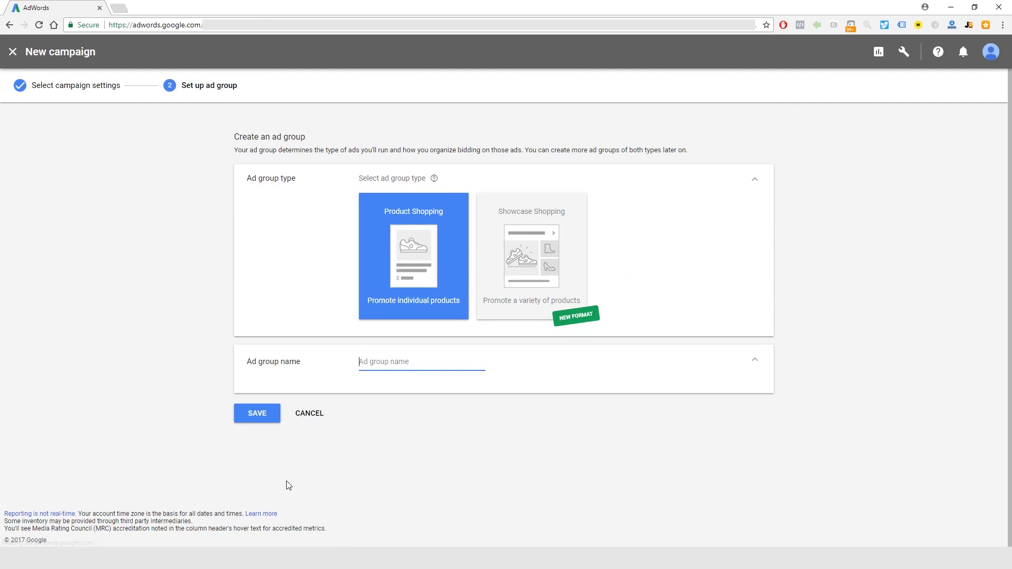
left_click(396, 361)
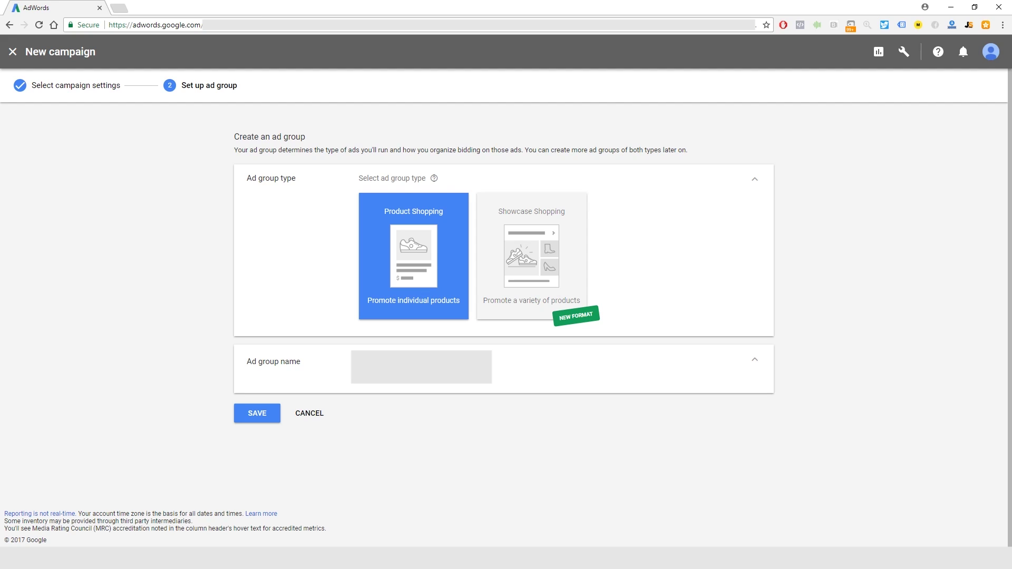
left_click(258, 414)
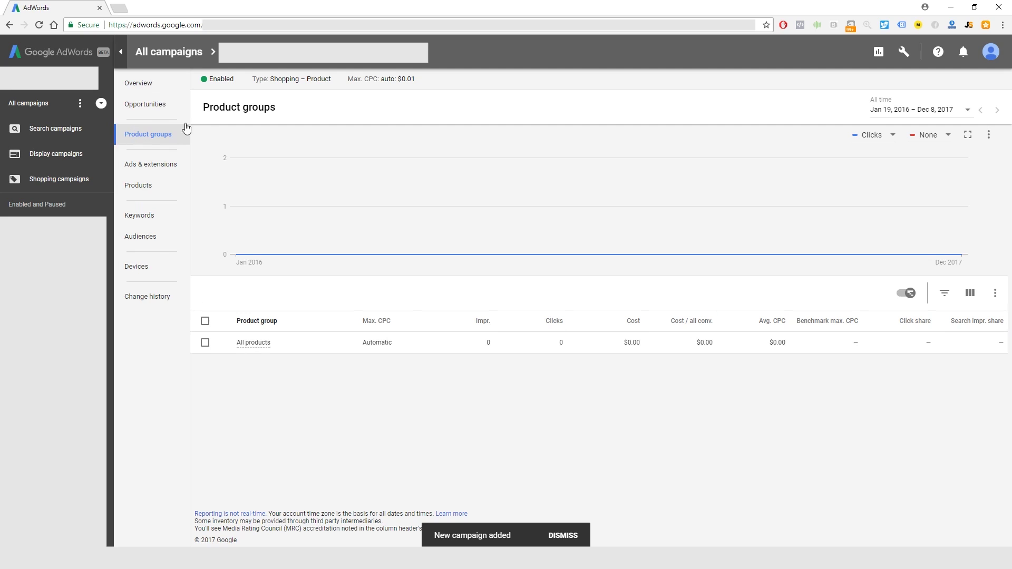
Step: Open the newly created Maximize clicks campaign from the all-campaigns list and check which products it advertises
left_click(150, 88)
left_click(174, 52)
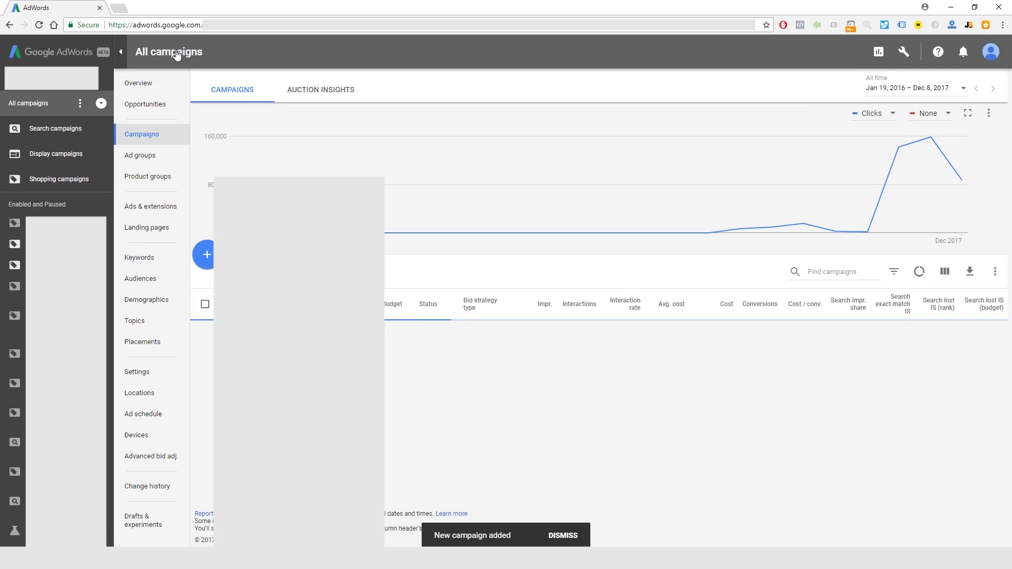
scroll(391, 404, "down", 6)
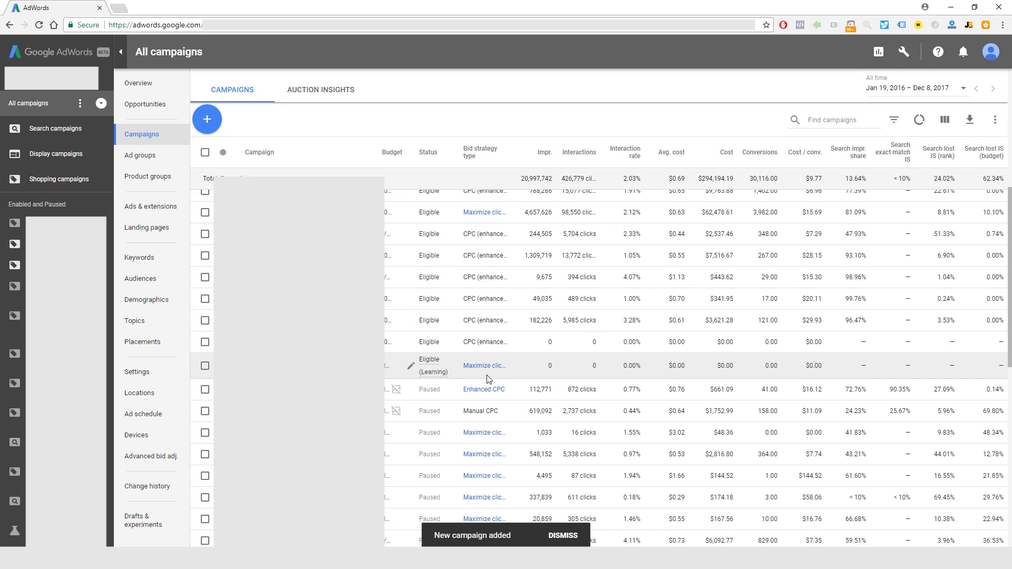
left_click(254, 365)
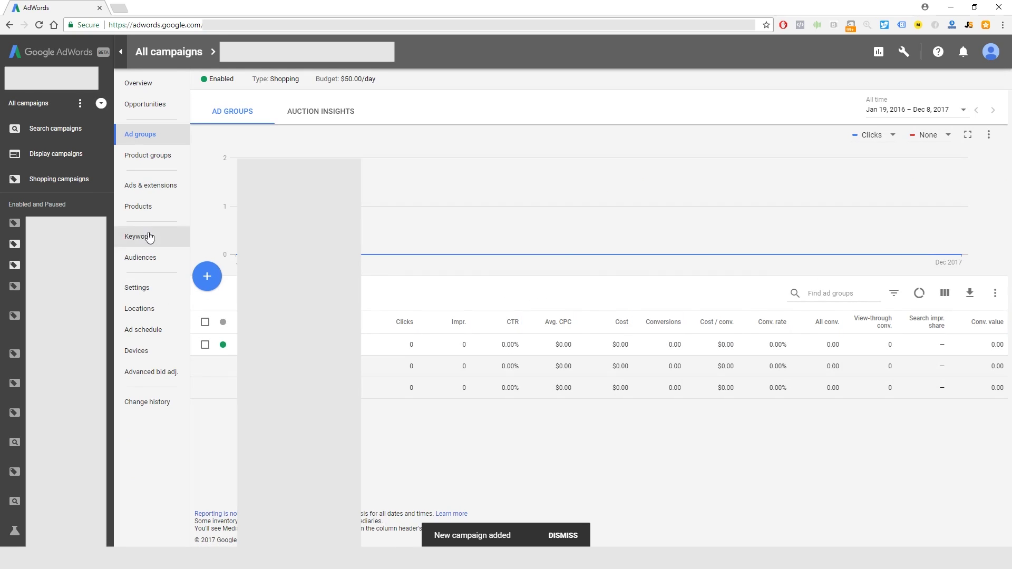
left_click(153, 211)
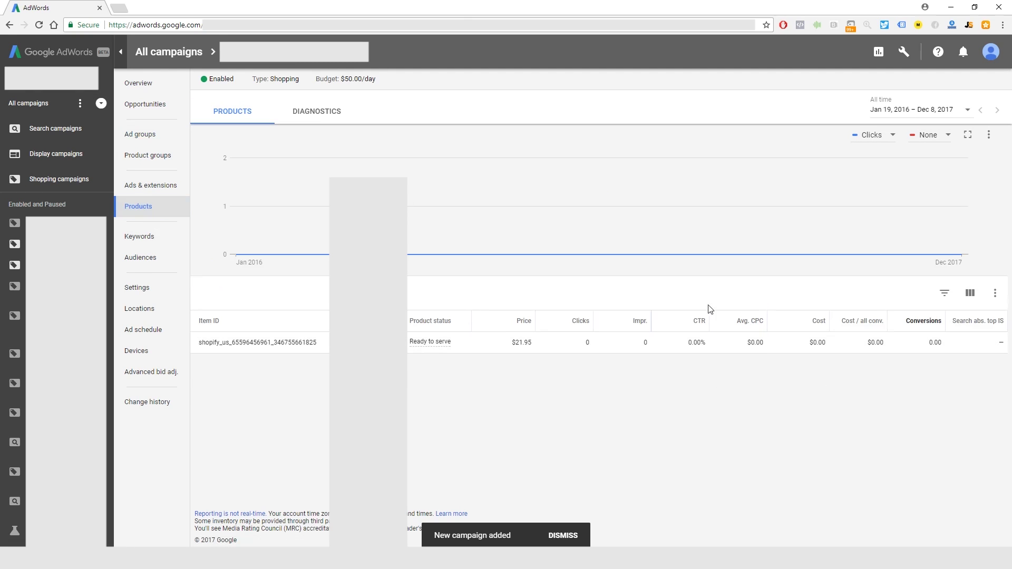